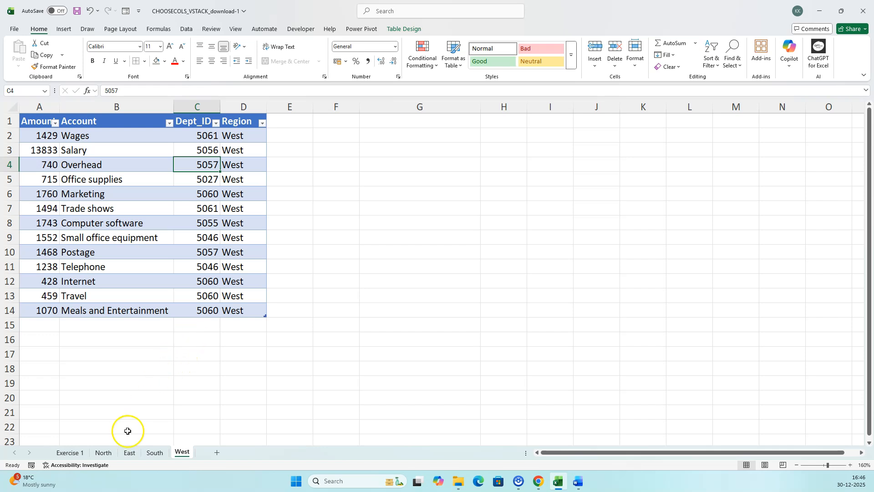
On the Exercise 1 sheet, start a VSTACK formula in the cell below the Region header with the North table as first array
left_click(70, 453)
type("=vsta")
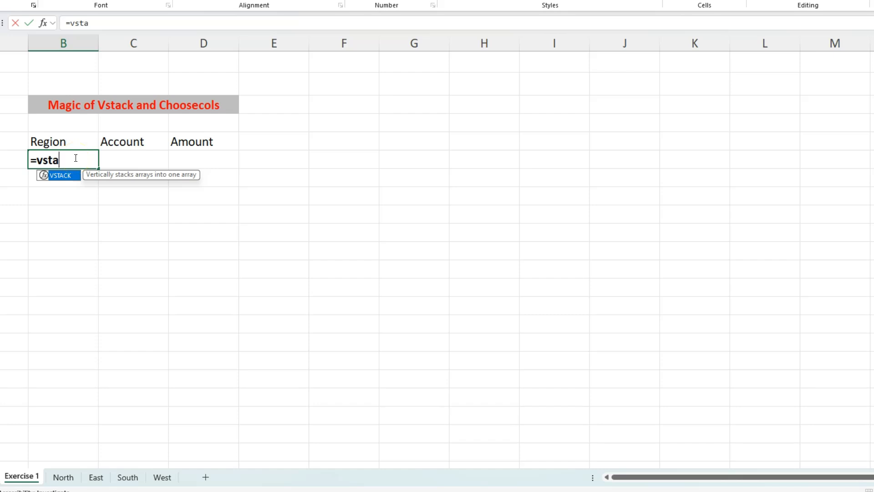
key("Tab")
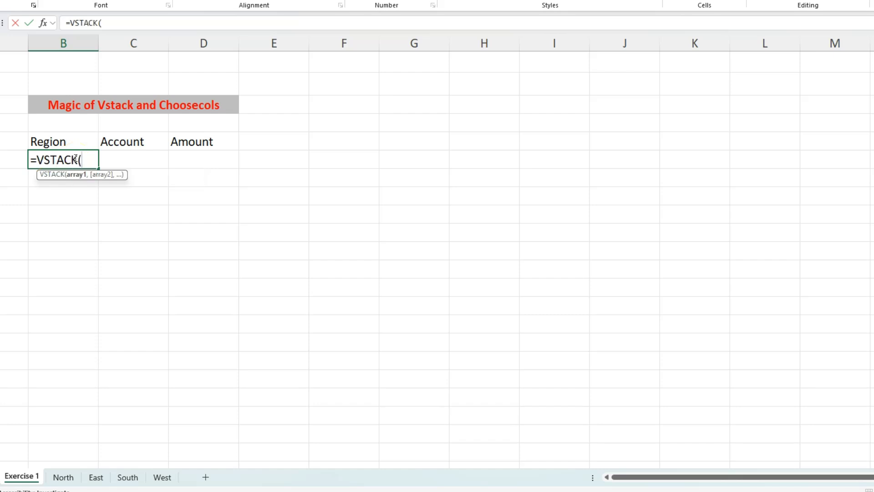
type("no")
key("BackSpace")
key("BackSpace")
type("north")
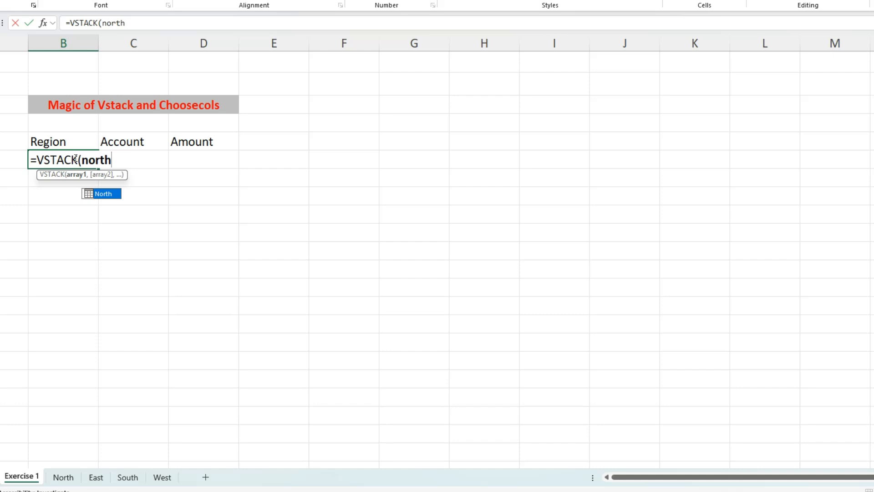
key("Tab")
type(",")
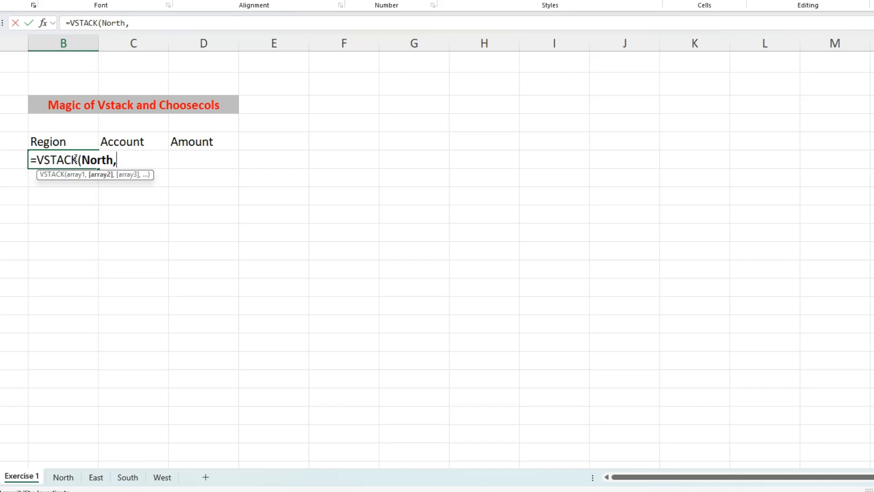
Add the East, South and West tables as further VSTACK arrays and enter the formula
type("east")
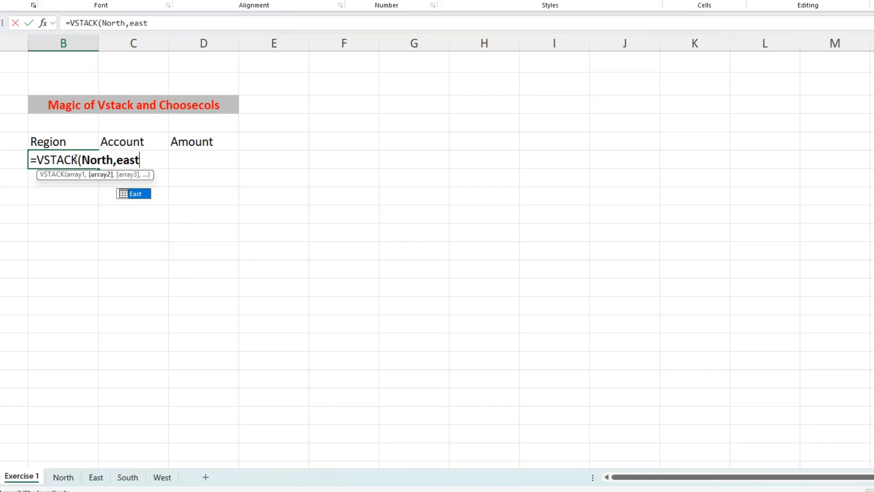
key("Tab")
type(",")
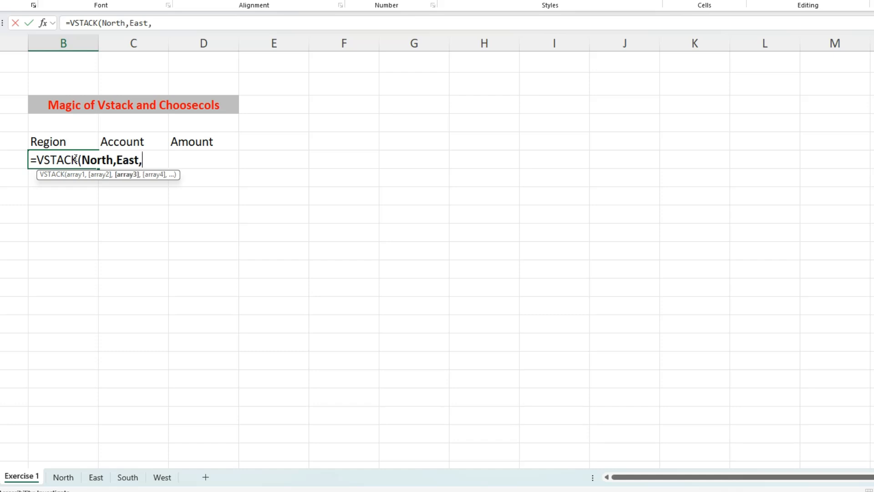
type("south")
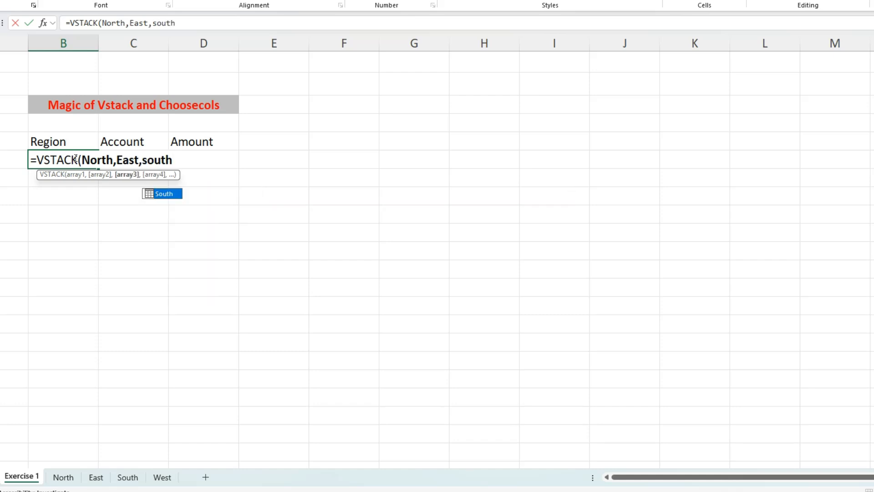
key("Tab")
type(",")
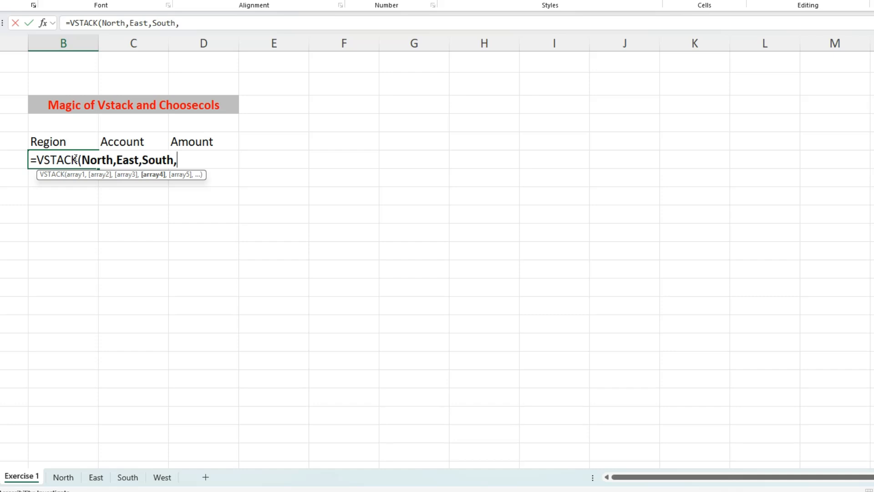
type("west")
key("Tab")
key("Return")
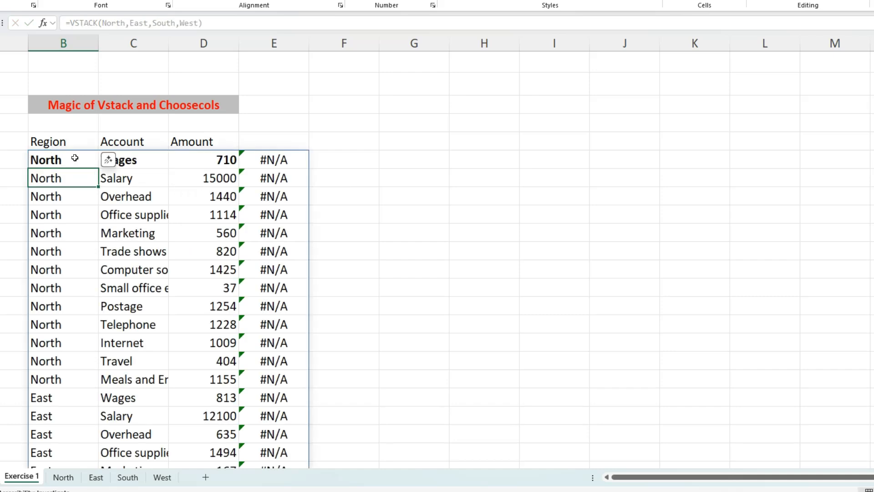
Examine the stacked rows of all four regions, checking how their columns line up with the headers
scroll(258, 214, "down", 7)
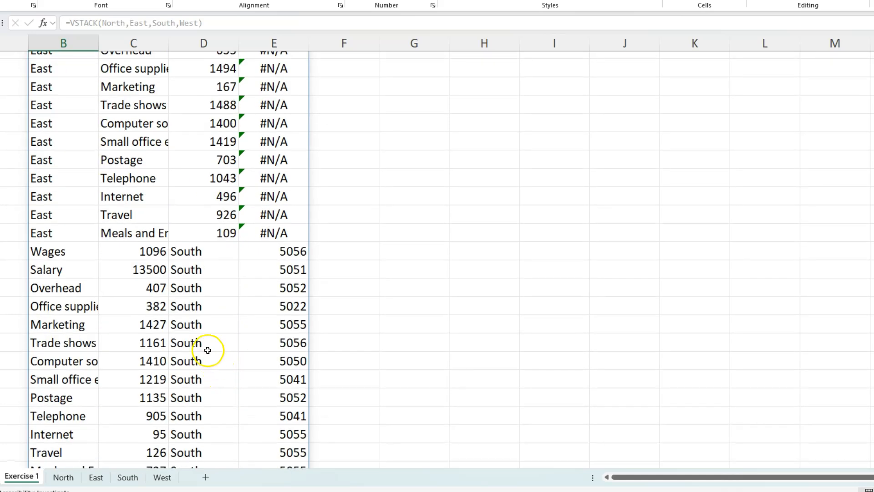
scroll(191, 274, "down", 1)
scroll(189, 283, "down", 6)
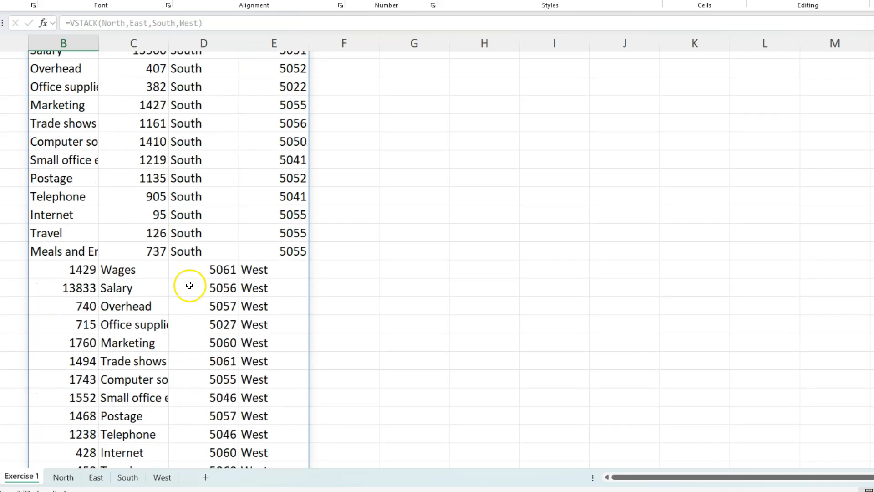
scroll(187, 289, "up", 2)
scroll(188, 292, "up", 4)
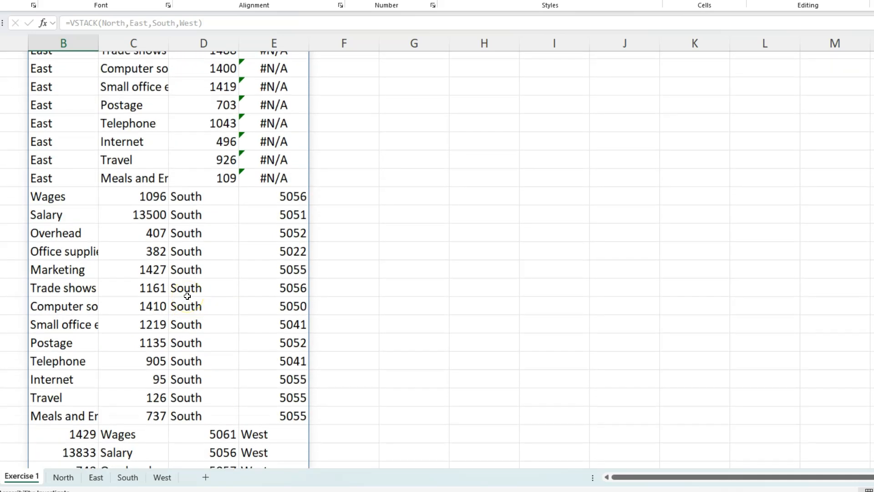
scroll(187, 296, "up", 8)
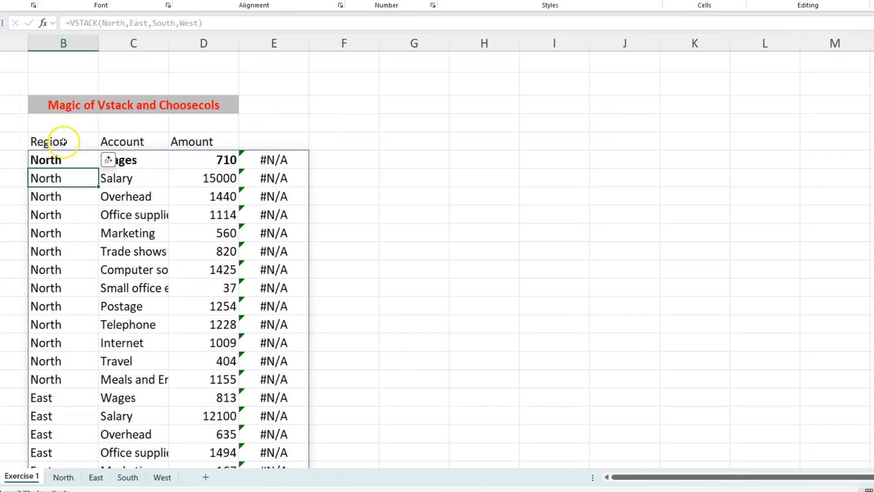
Copy the Region, Account and Amount headers to G5:I5 and make G6 the active cell
left_click_drag(63, 142, 208, 144)
key("ctrl+c")
left_click(412, 141)
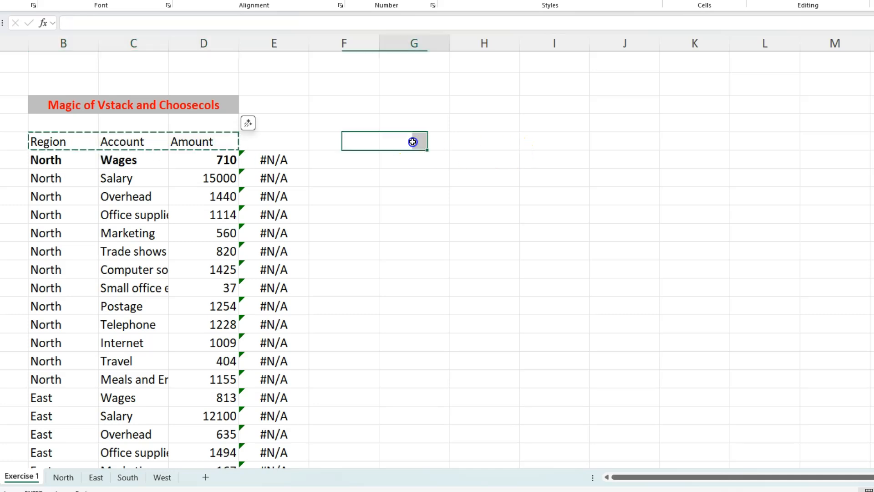
key("ctrl+v")
left_click(402, 155)
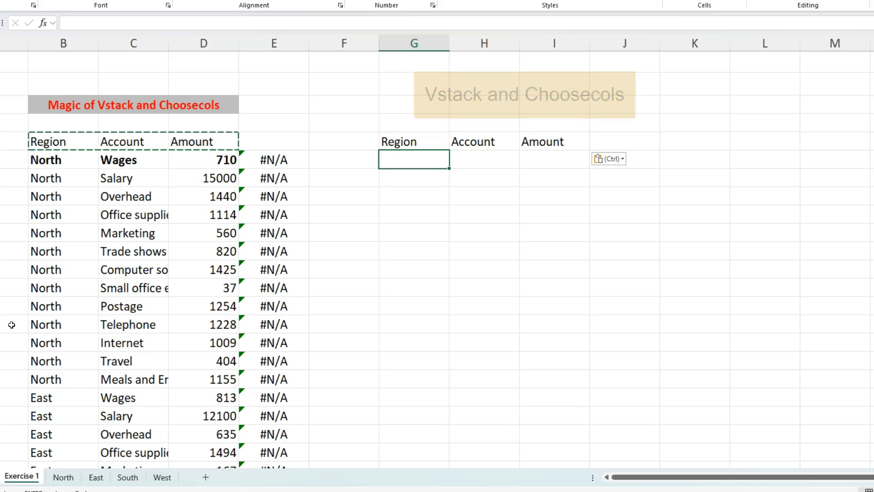
key("Escape")
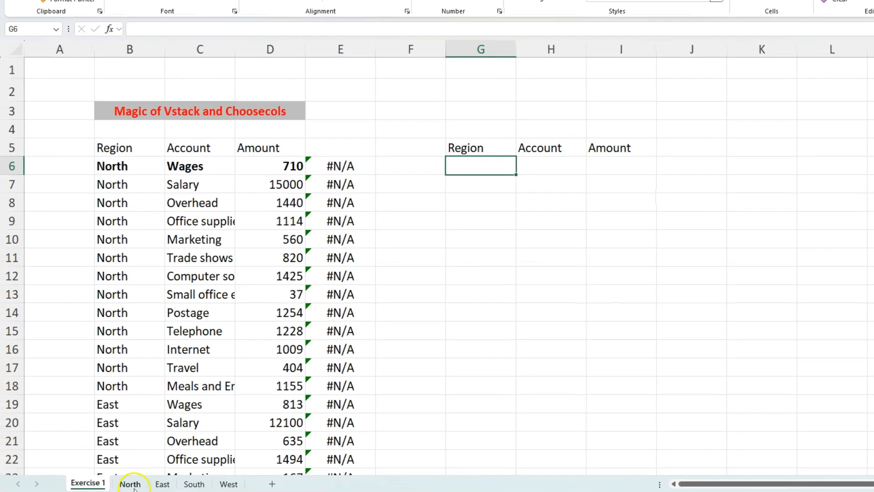
Check the column order on the North, East and South sheets, and start a CHOOSECOLS formula in G2 of the South sheet
left_click(119, 482)
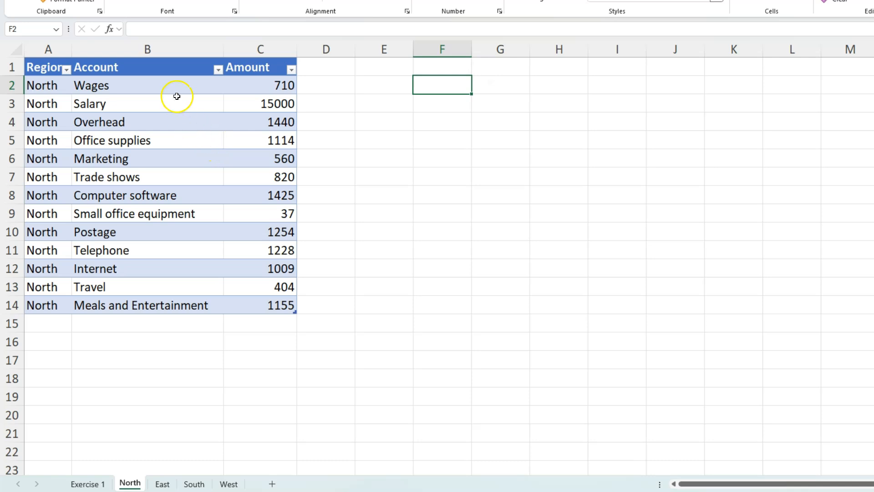
left_click(163, 482)
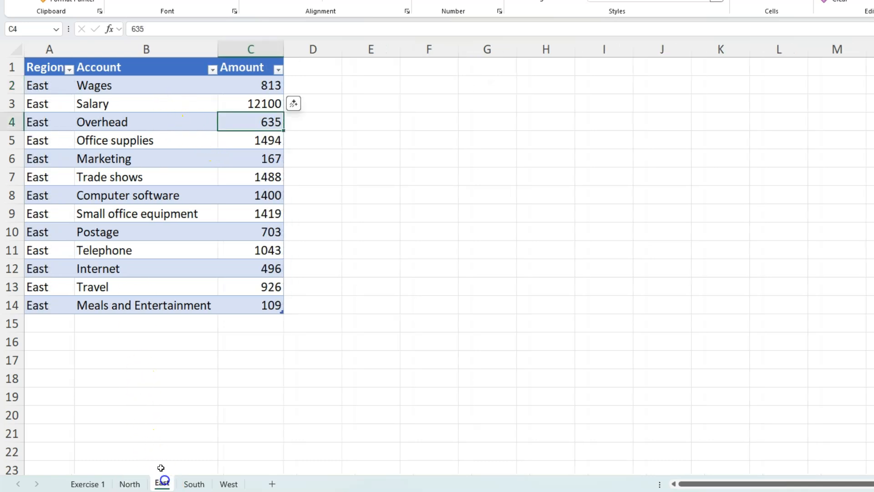
left_click(199, 484)
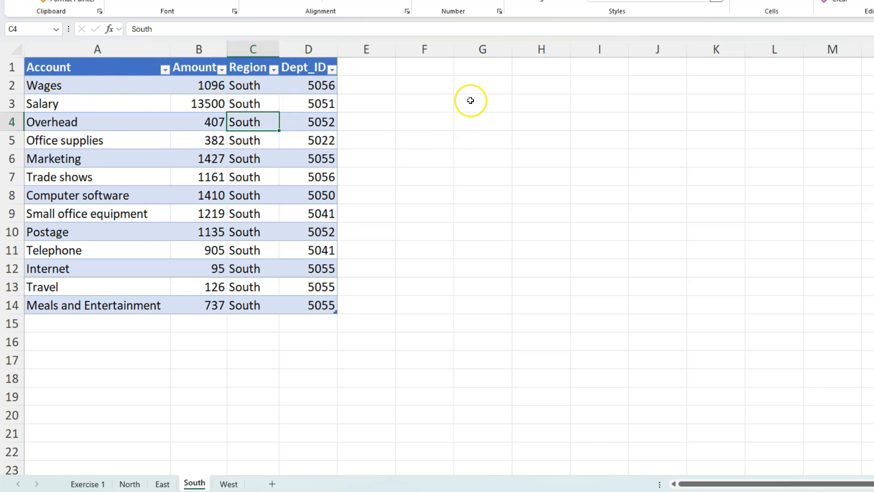
left_click(476, 85)
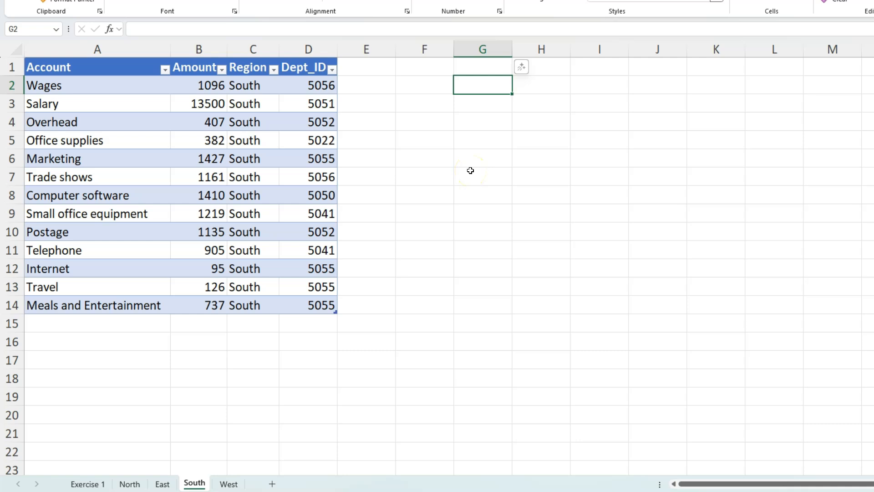
type("=choo")
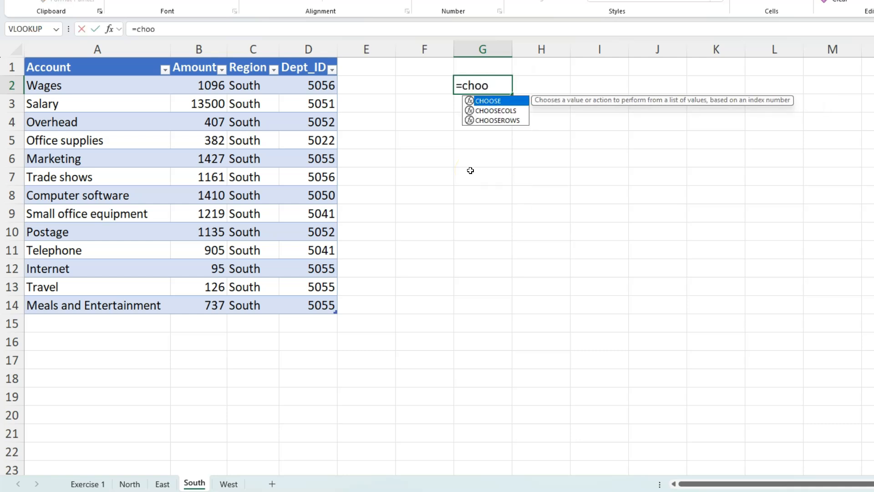
key("Down")
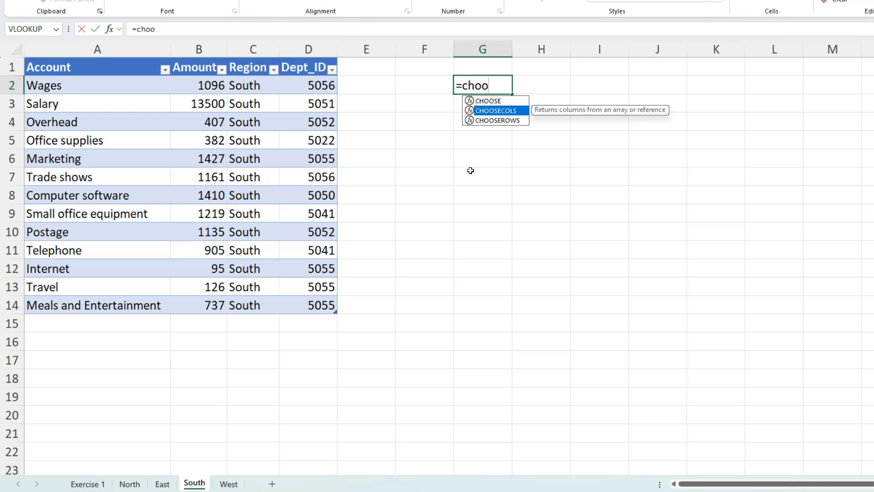
key("Tab")
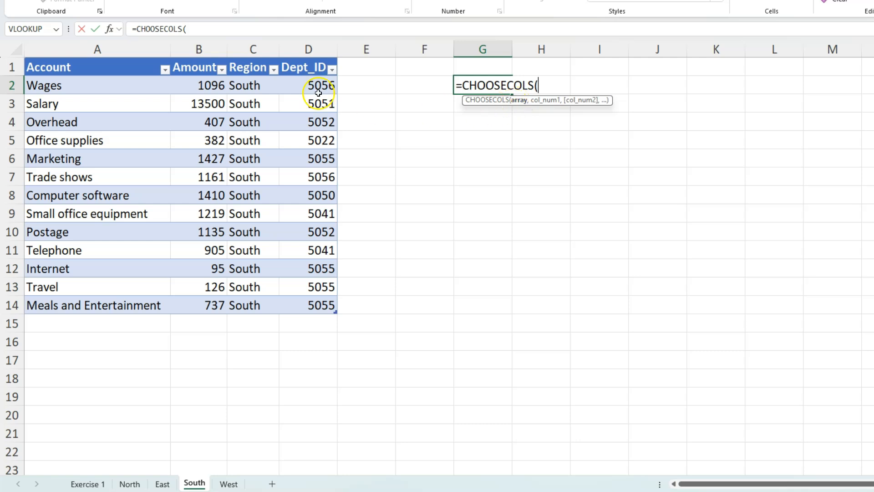
left_click_drag(52, 70, 320, 307)
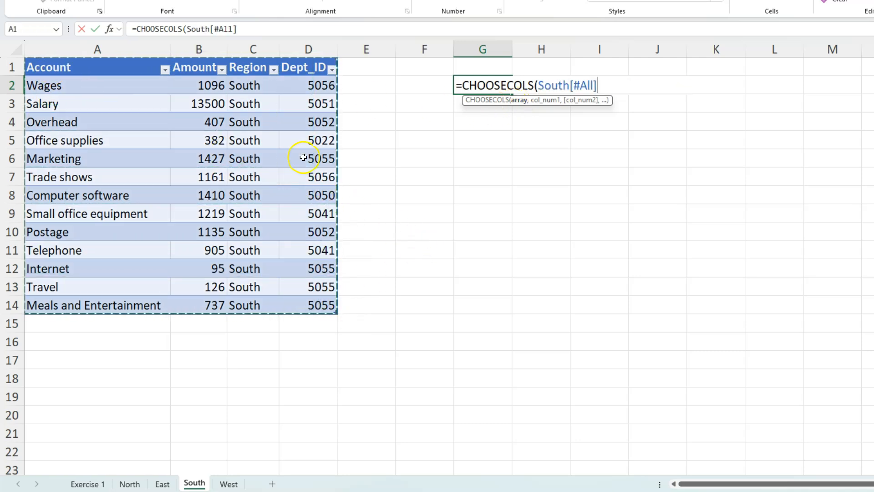
key("BackSpace")
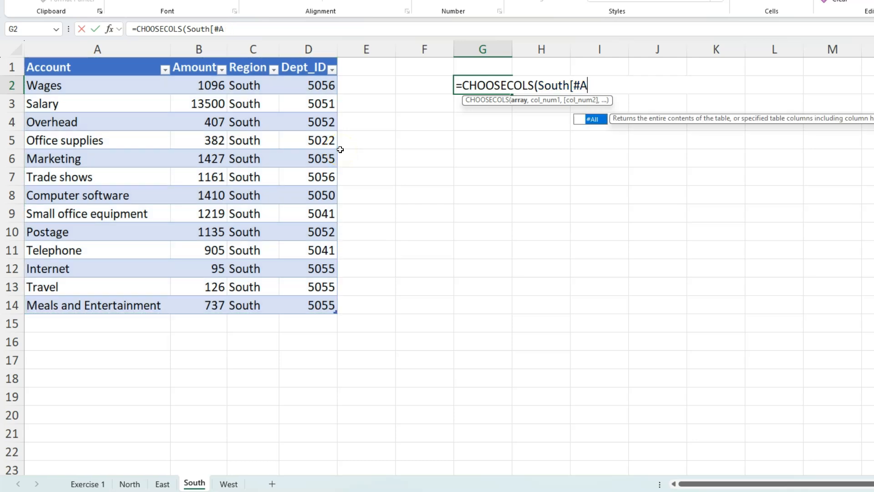
key("BackSpace")
key("BackSpace")
key("BackSpace")
key("BackSpace")
key("BackSpace")
key("BackSpace")
key("BackSpace")
key("BackSpace")
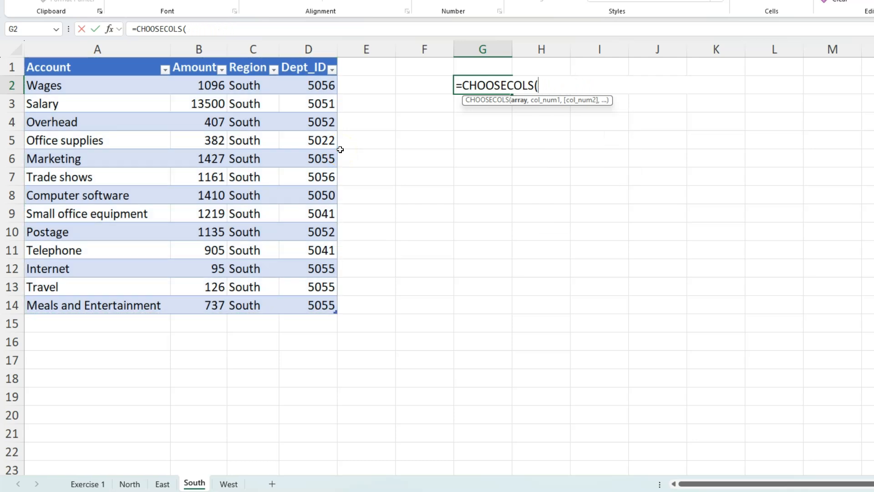
Use the South table as the array of the CHOOSECOLS formula
type("south")
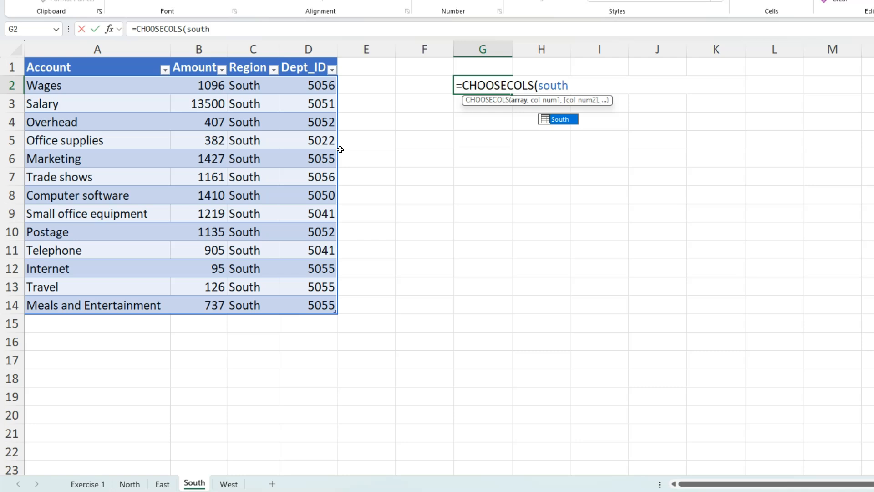
key("Tab")
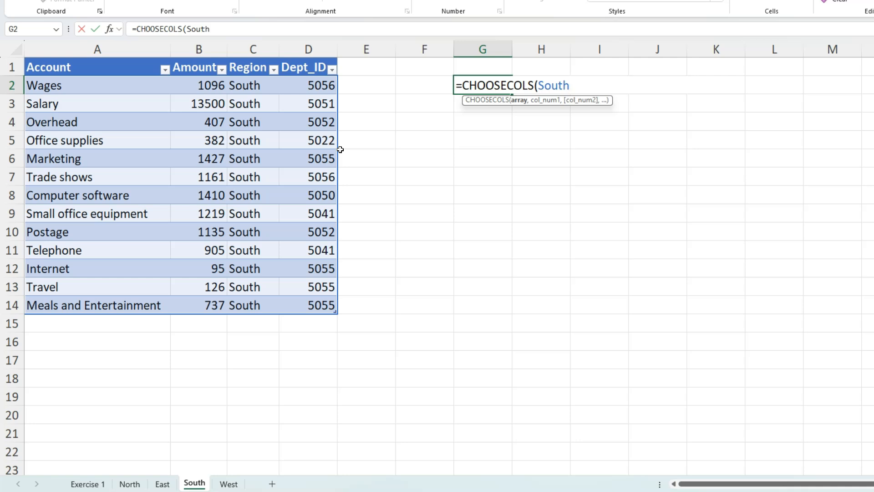
type(",")
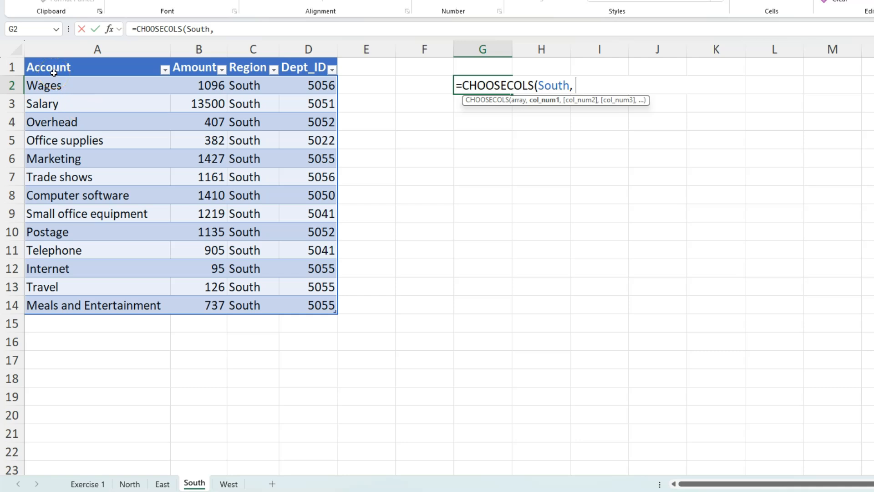
left_click(165, 484)
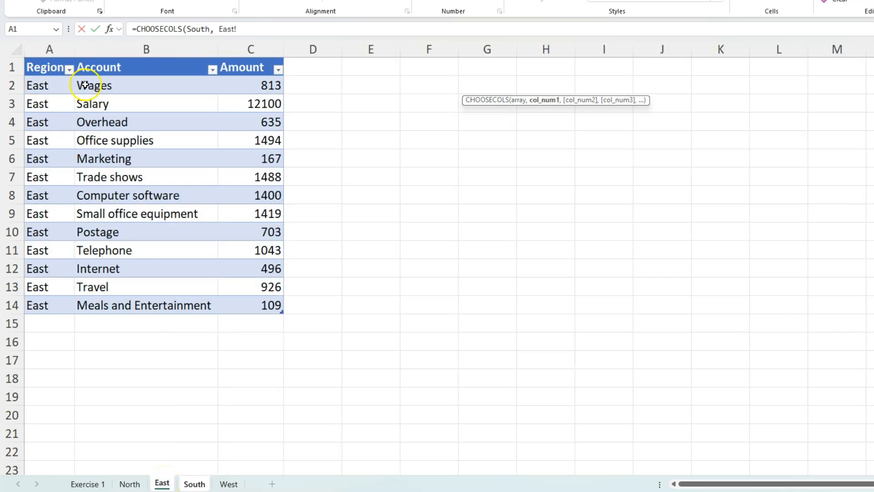
left_click(194, 483)
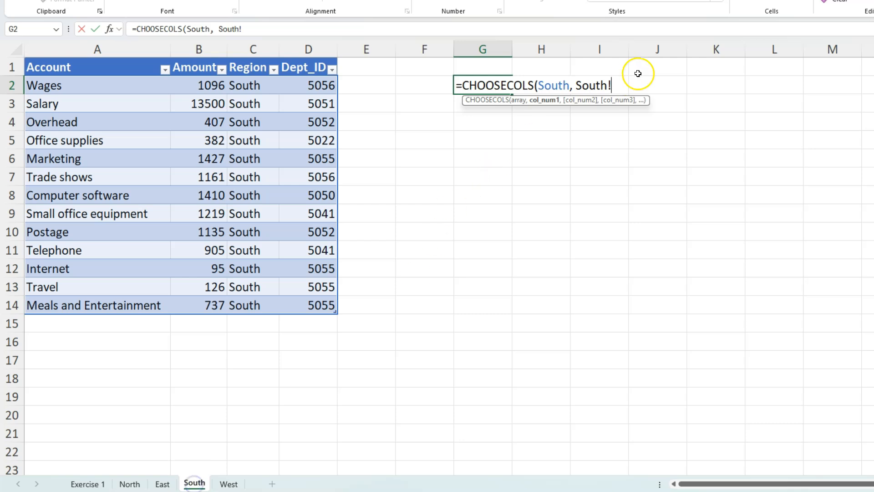
key("BackSpace")
key("BackSpace")
key("BackSpace")
key("BackSpace")
key("BackSpace")
key("BackSpace")
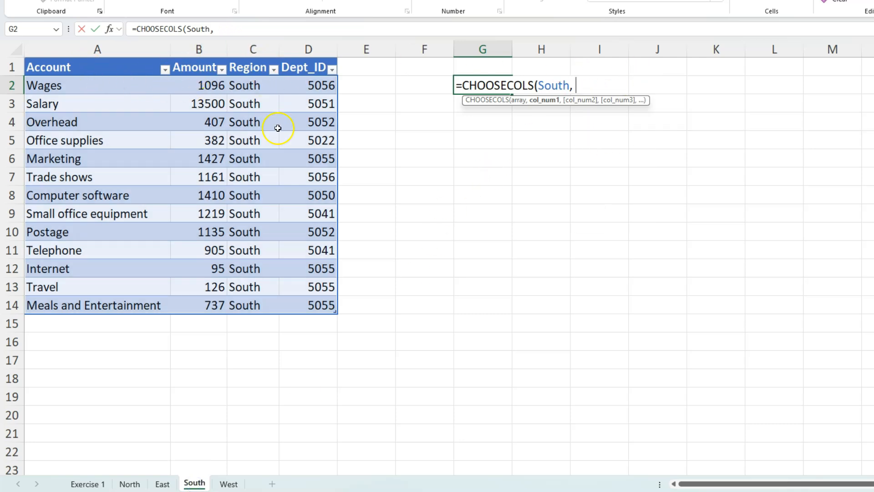
Give CHOOSECOLS the column numbers 3, 1, 2 and enter the formula
type("3,1,")
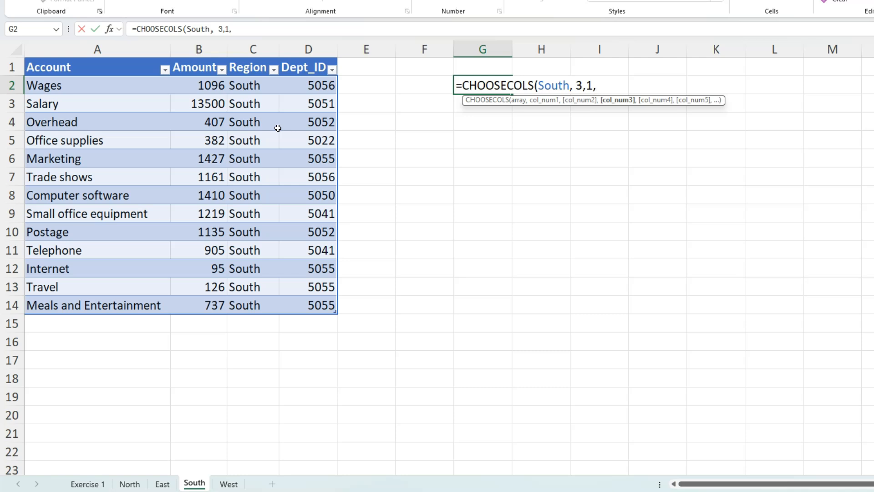
type("2)")
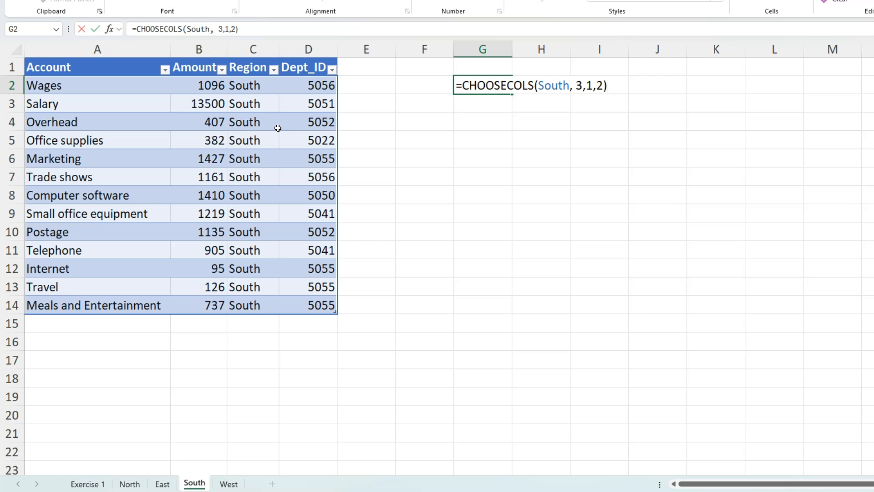
key("Return")
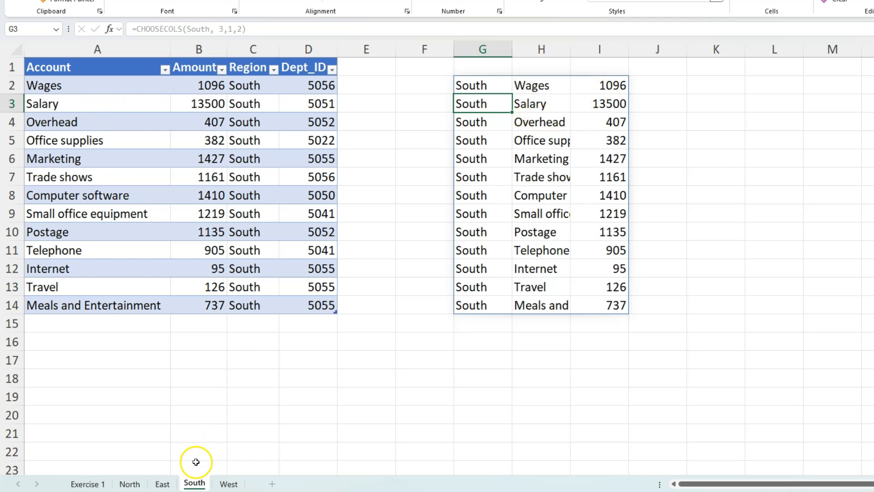
Compare the column order on the East, South and West sheets and review the CHOOSECOLS formula in G2 of the South sheet
left_click(162, 484)
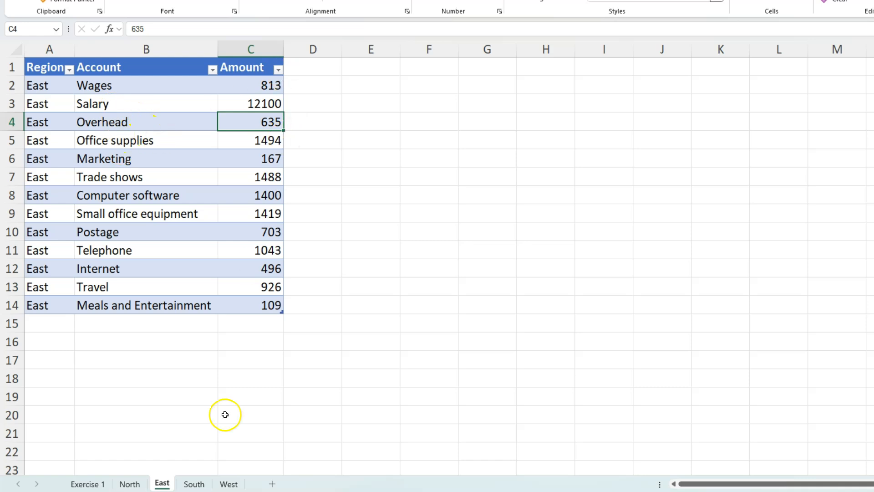
left_click(195, 484)
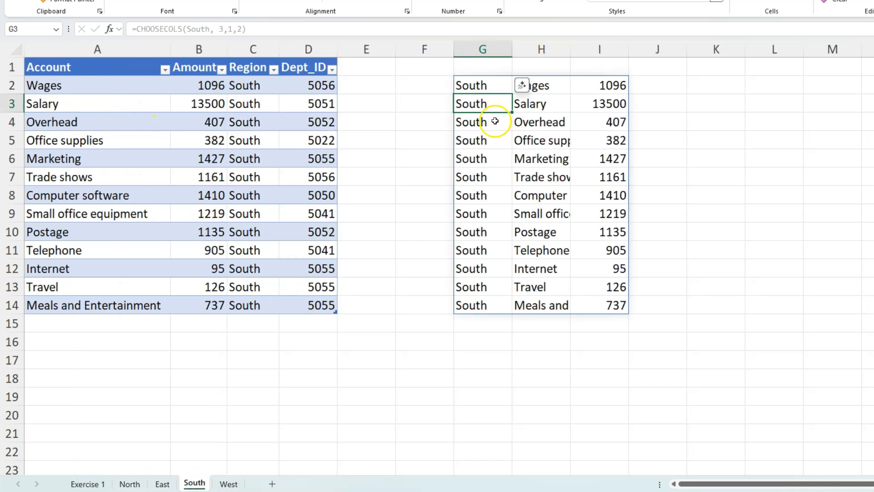
left_click(229, 484)
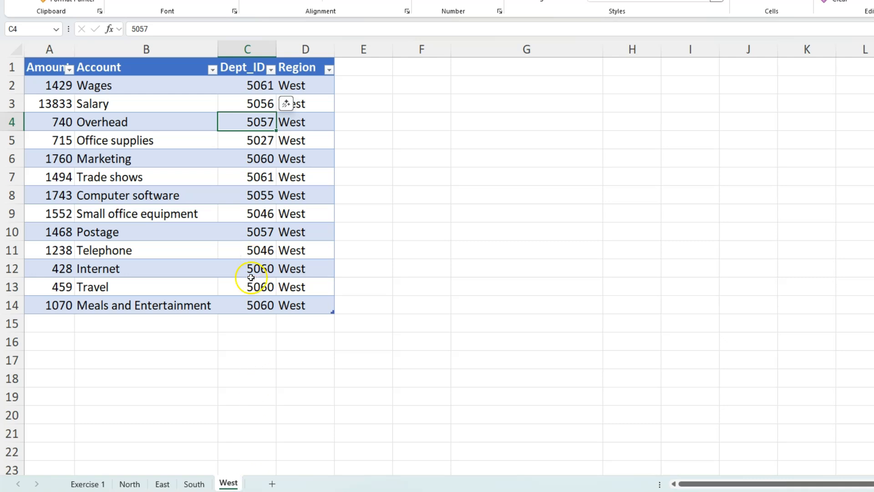
left_click(193, 483)
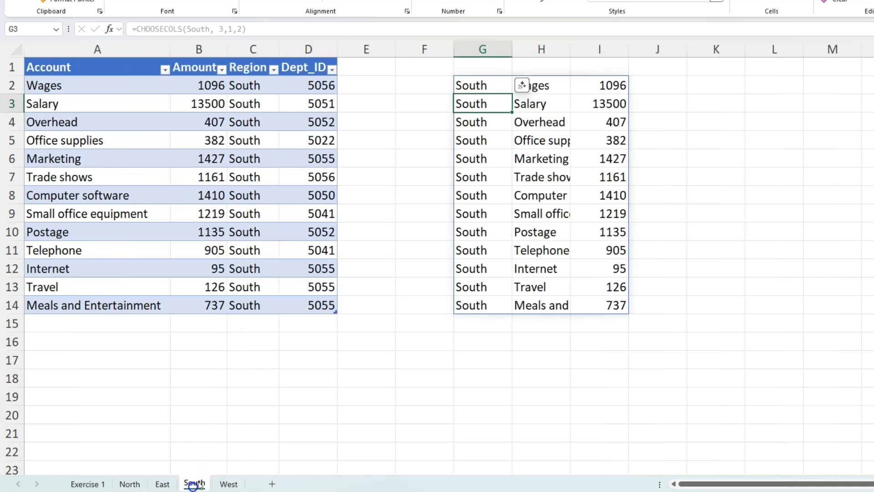
left_click(463, 86)
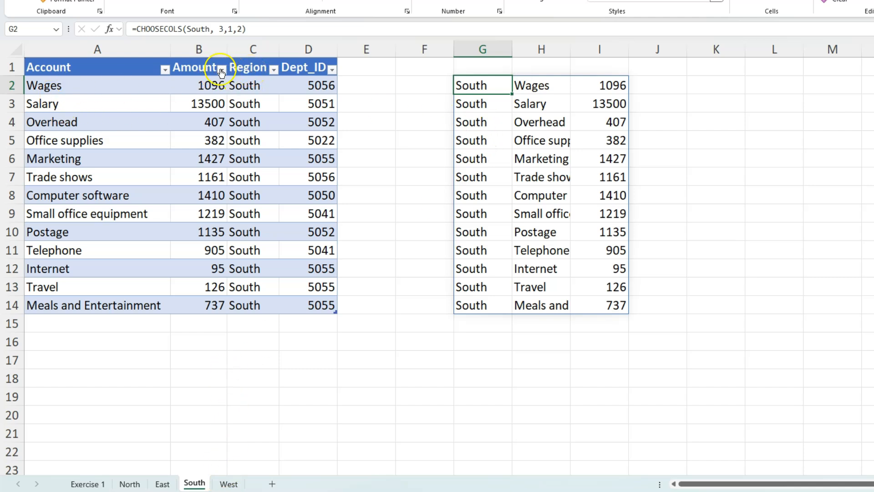
Enter a CHOOSECOLS formula in G2 of the West sheet that returns columns 4, 2, 1 of the West table
left_click(228, 484)
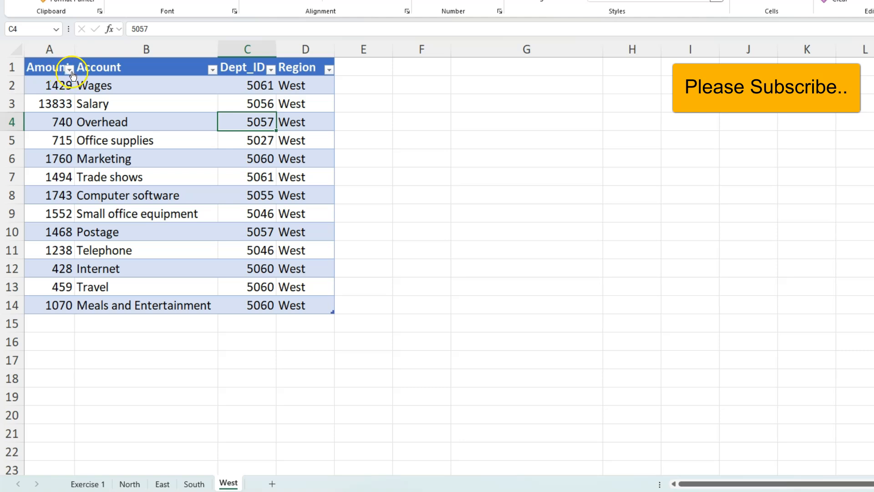
left_click(481, 87)
type("=choo")
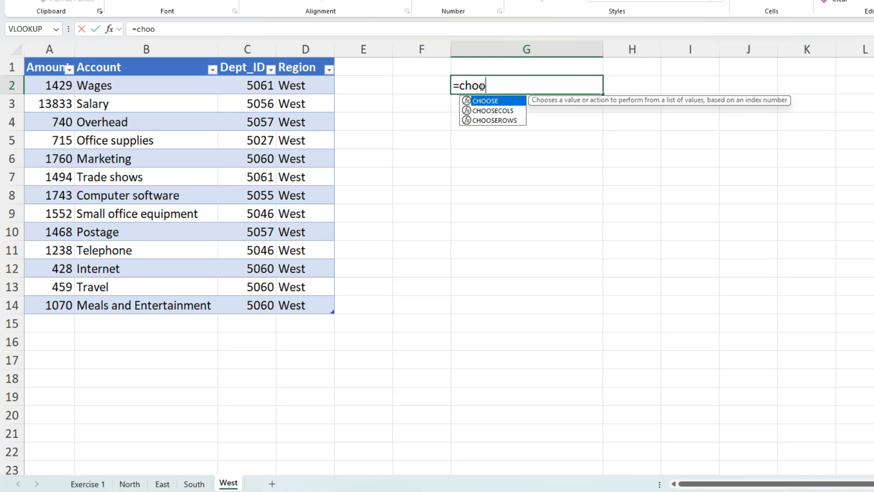
key("Down")
key("Tab")
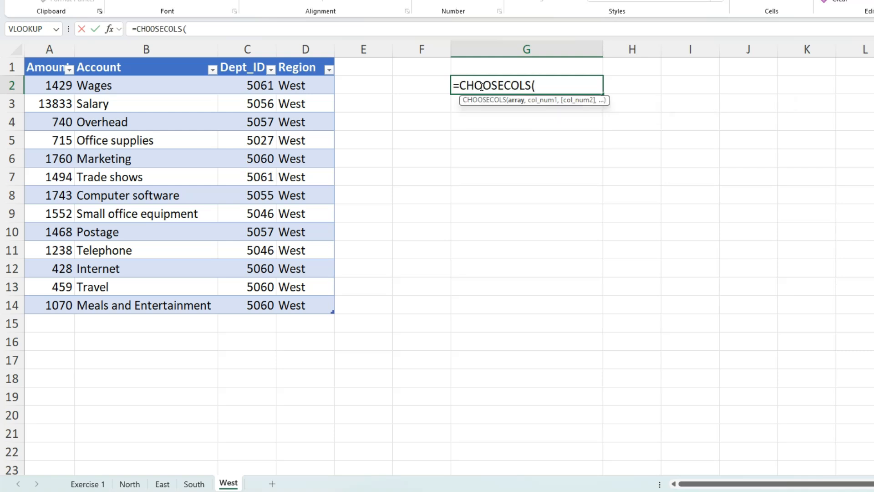
type("st")
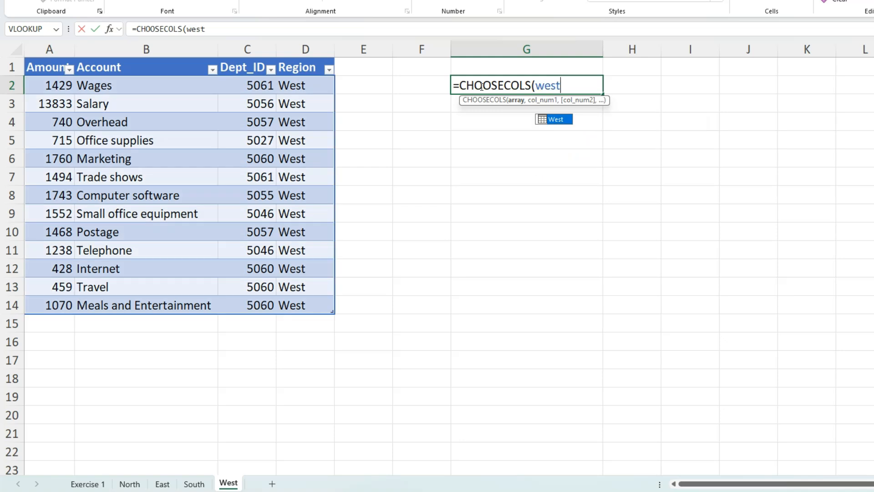
key("Tab")
type(",4,")
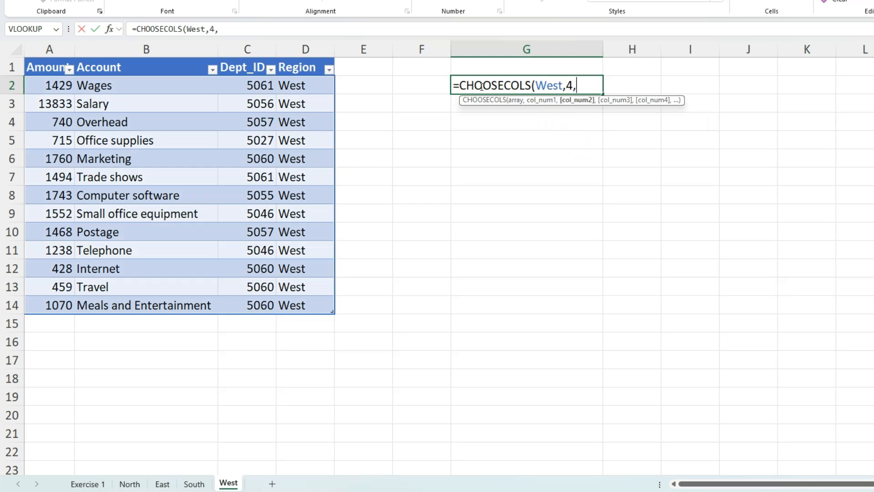
type("2,1)")
key("Return")
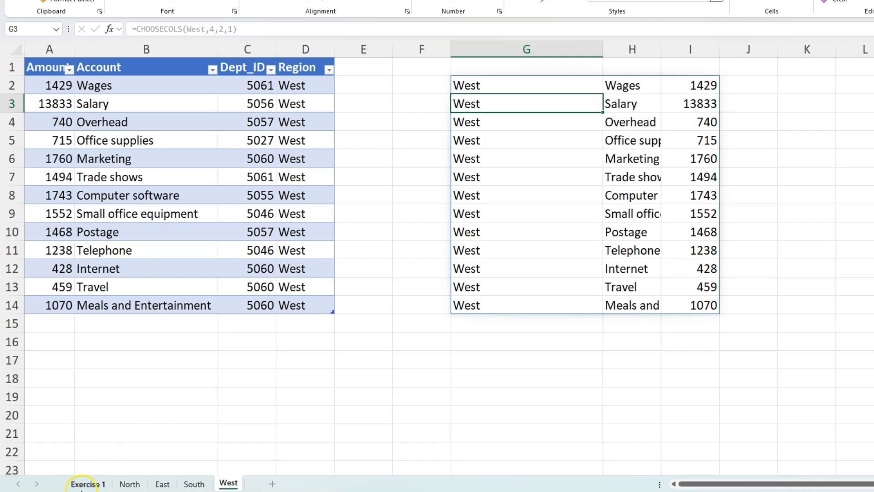
Start a VSTACK formula in G6 of the Exercise 1 sheet with the North and East tables as its first two arrays
left_click(82, 486)
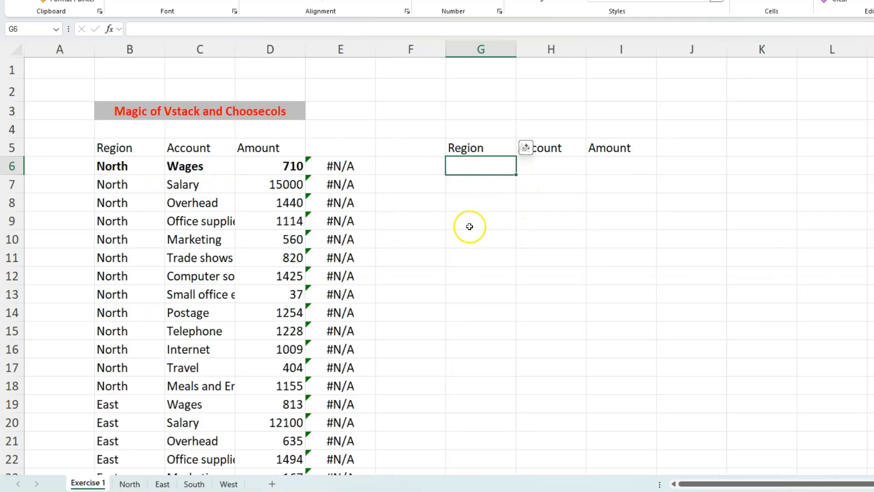
type("=")
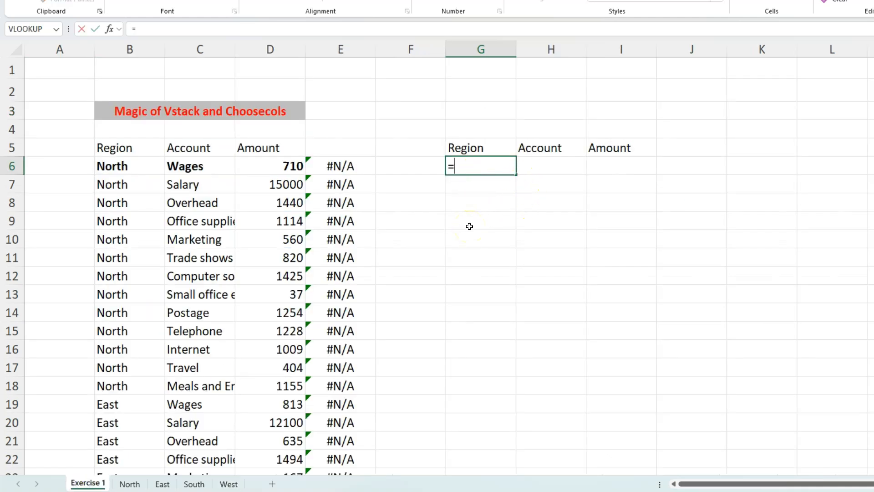
type("vstack")
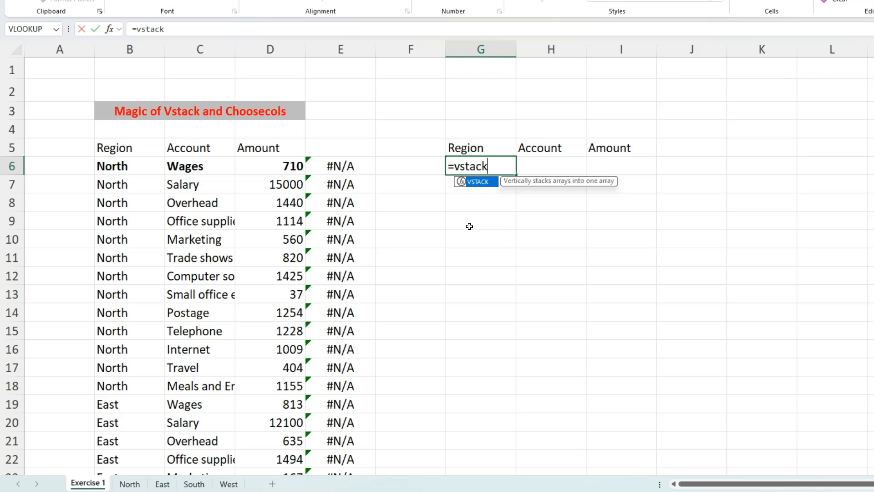
key("Tab")
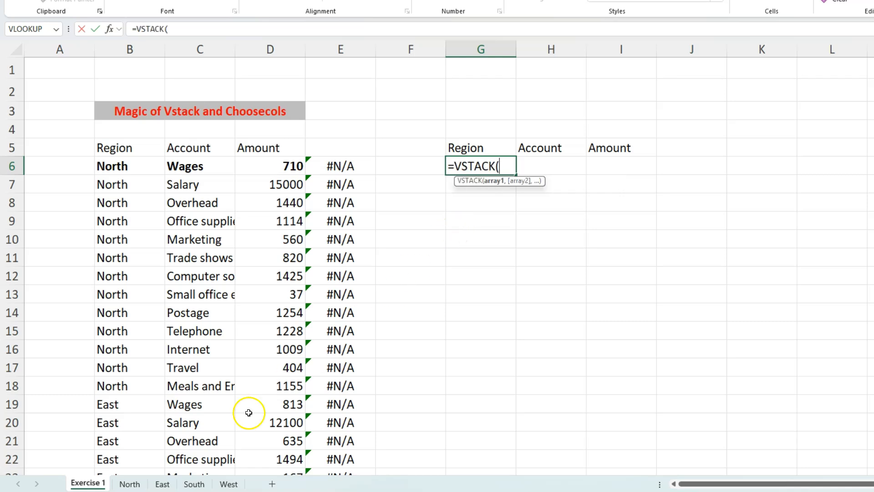
type("north")
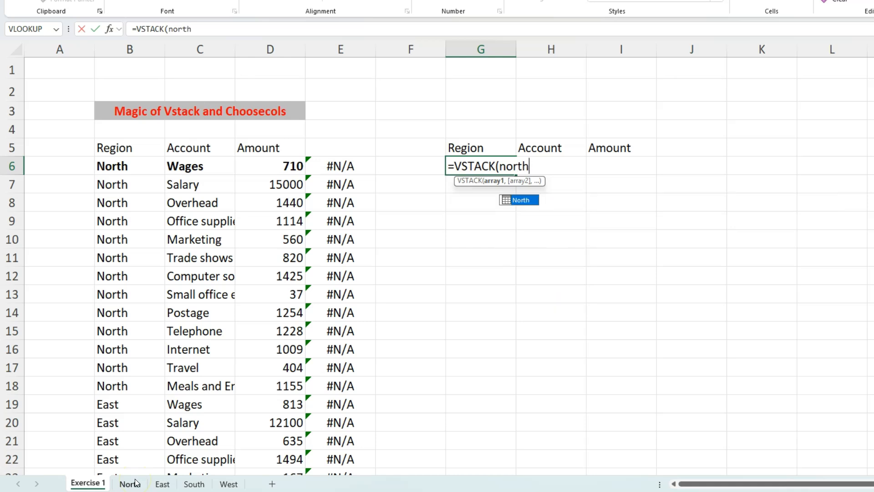
key("Tab")
type(",est")
key("BackSpace")
key("BackSpace")
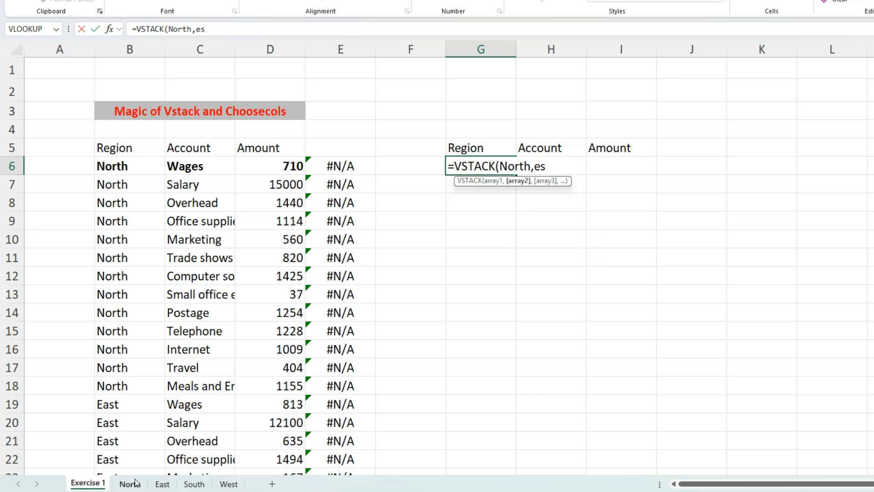
type("ast,")
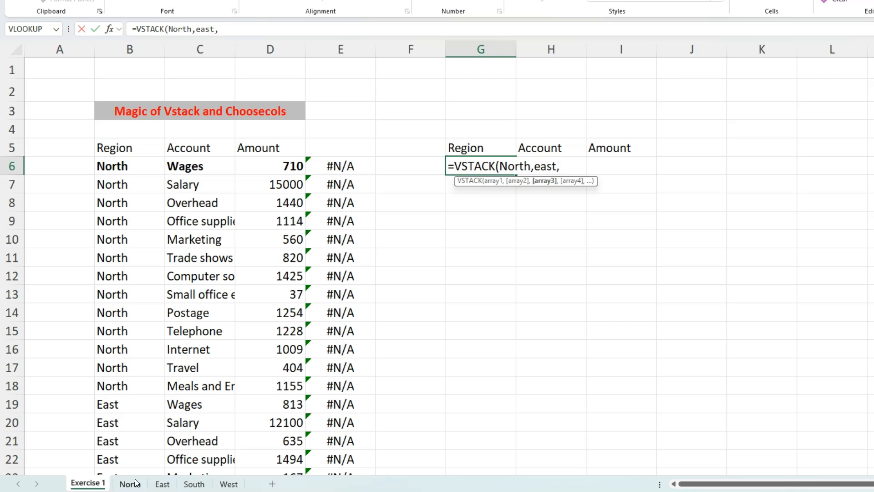
Add CHOOSECOLS(South,3,1,2) as the third array of the VSTACK formula
type(" choo")
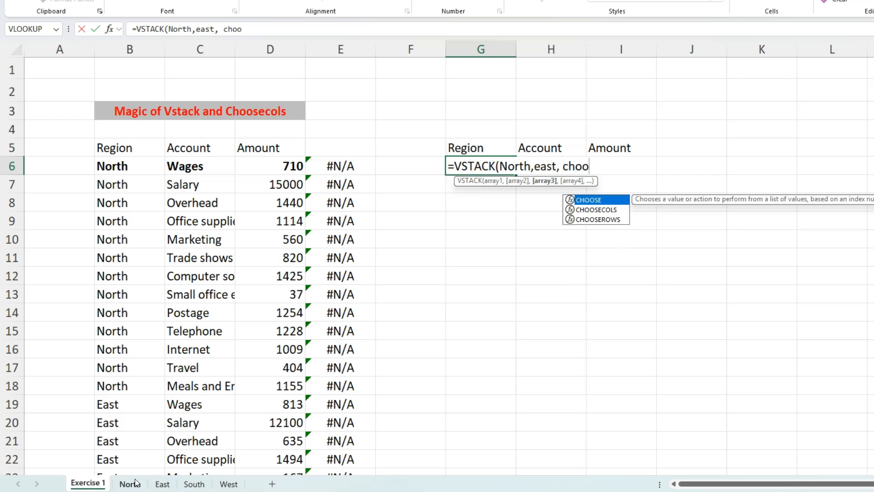
key("Down")
key("Tab")
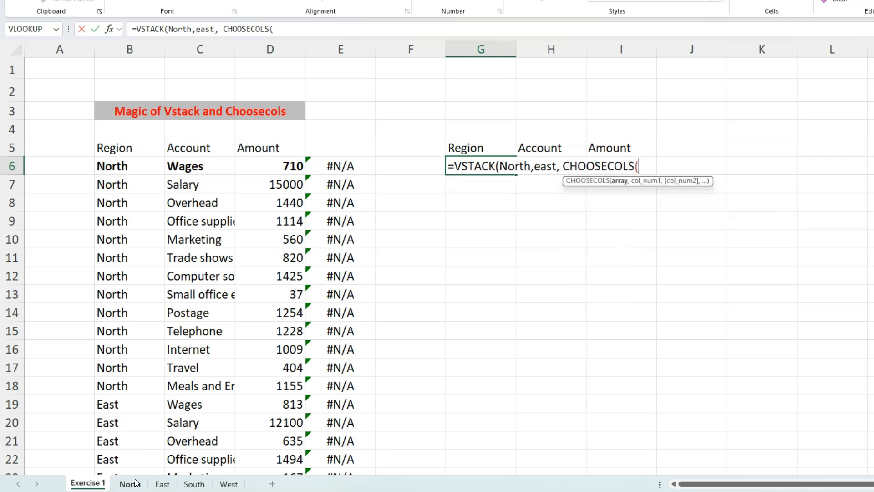
type("south")
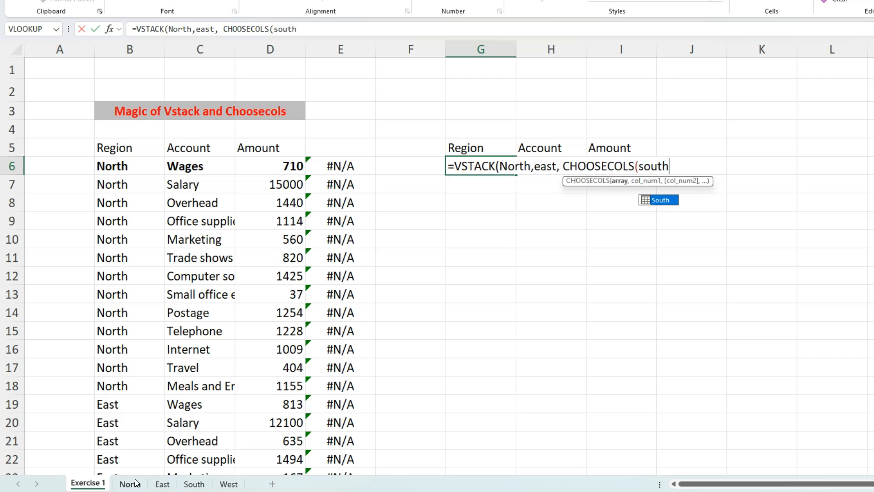
key("Tab")
type(",")
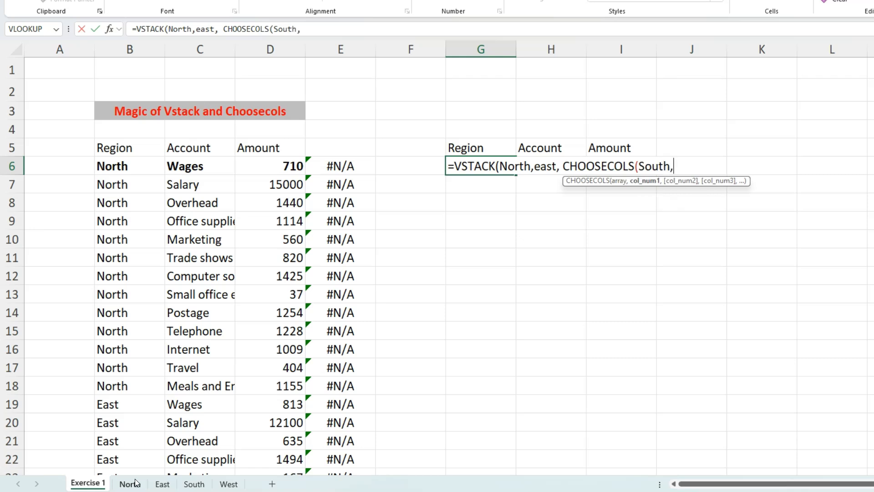
type("3,1,2")
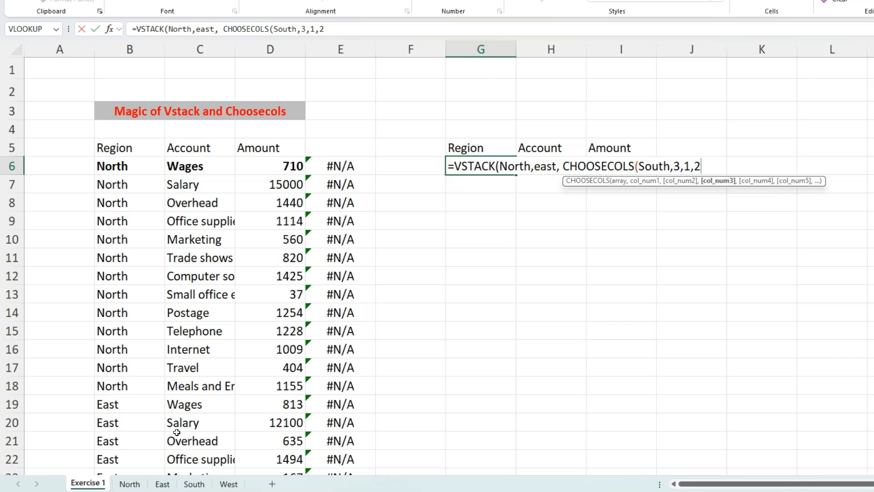
type(")")
Add CHOOSECOLS(West,4,2,1) as the fourth VSTACK array, close the formula and enter it
type(", c")
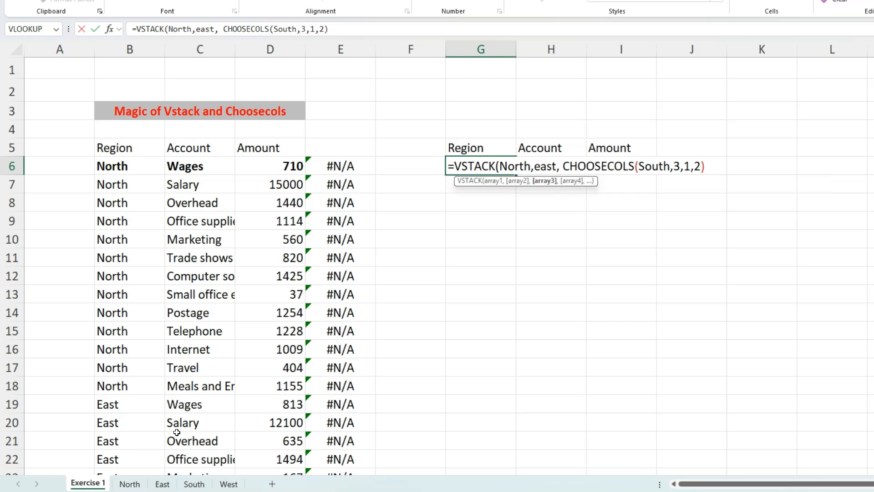
type("hoose")
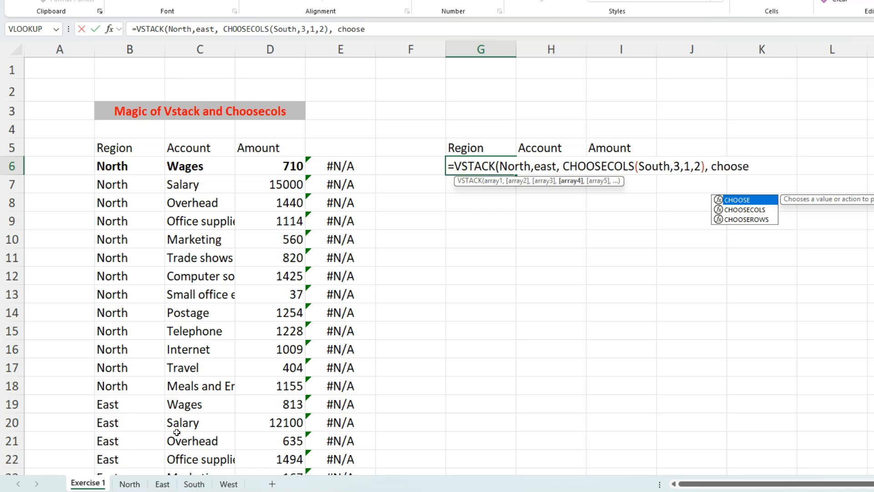
key("Down")
key("Tab")
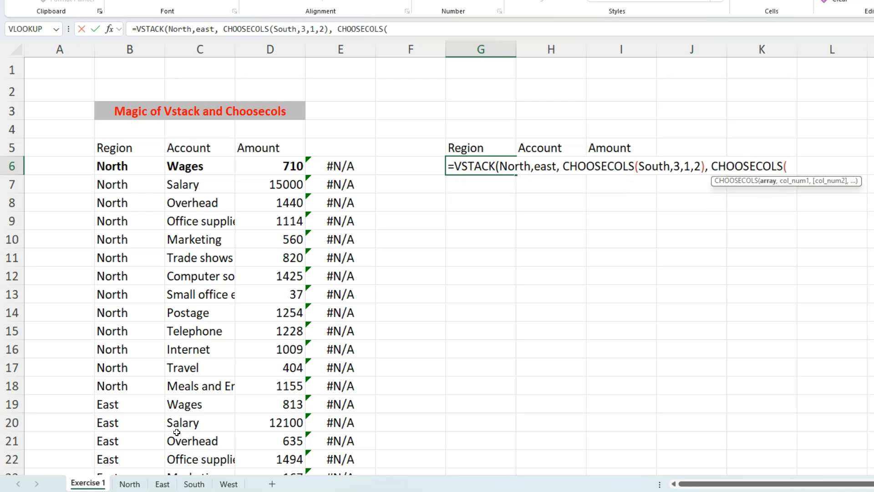
type("west")
key("Tab")
type(",4,21")
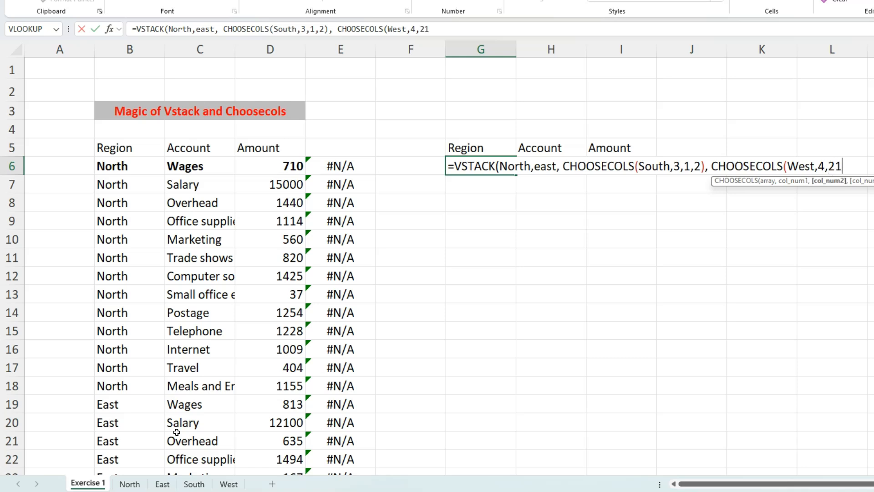
key("BackSpace")
type(",1)")
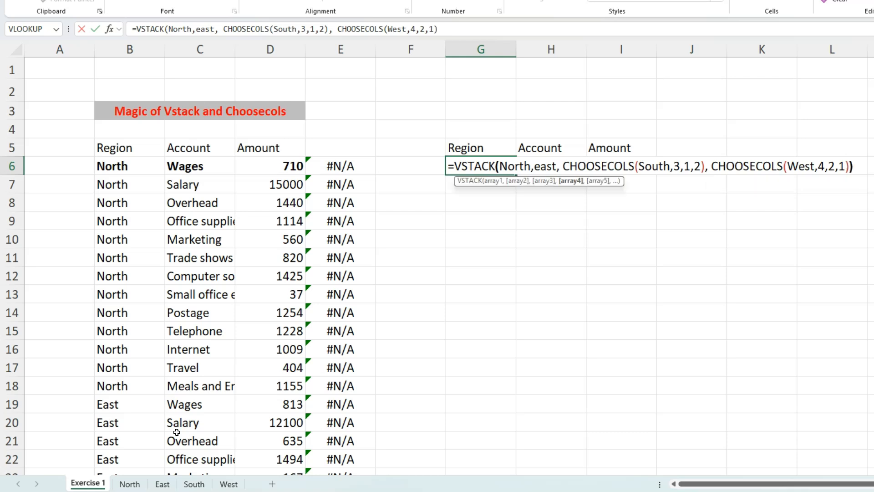
type(")")
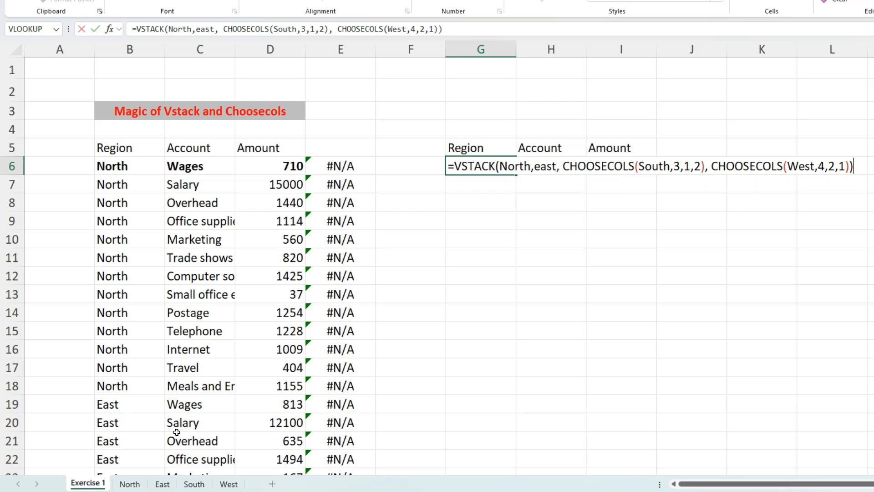
key("Return")
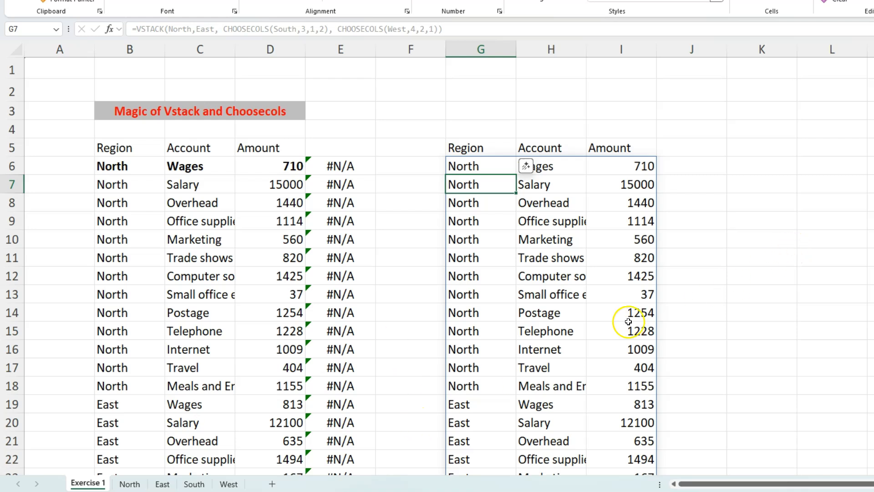
Check the stacked list down to its last row and autofit column H to the account names
scroll(628, 324, "down", 14)
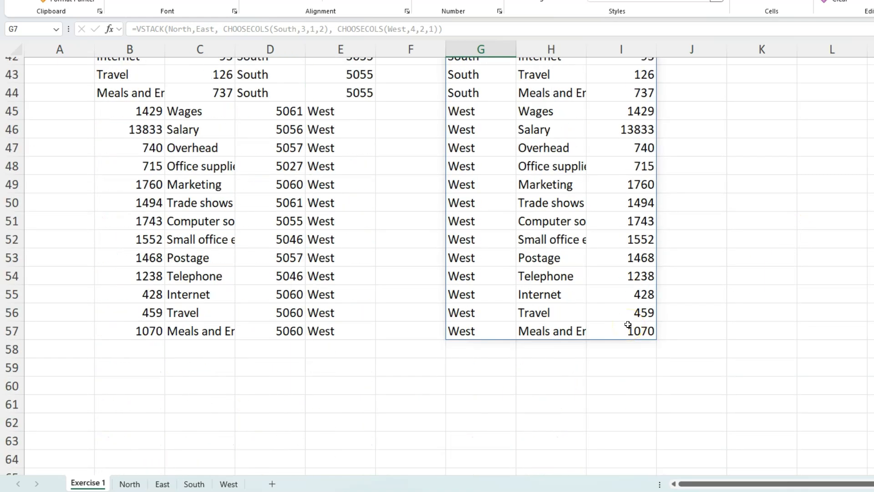
scroll(628, 325, "up", 8)
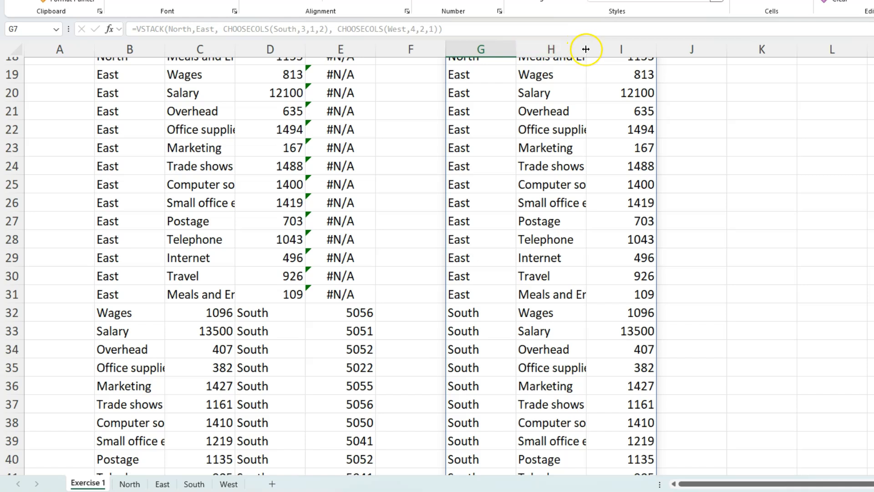
double_click(586, 49)
scroll(601, 282, "up", 6)
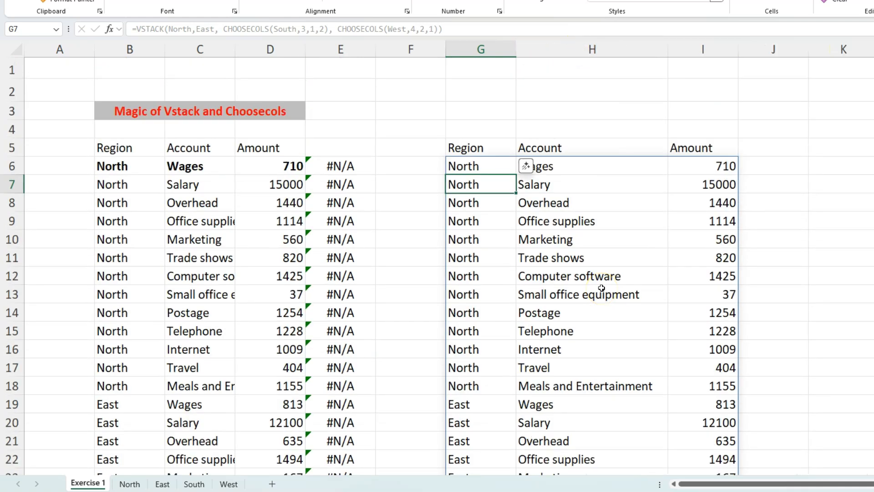